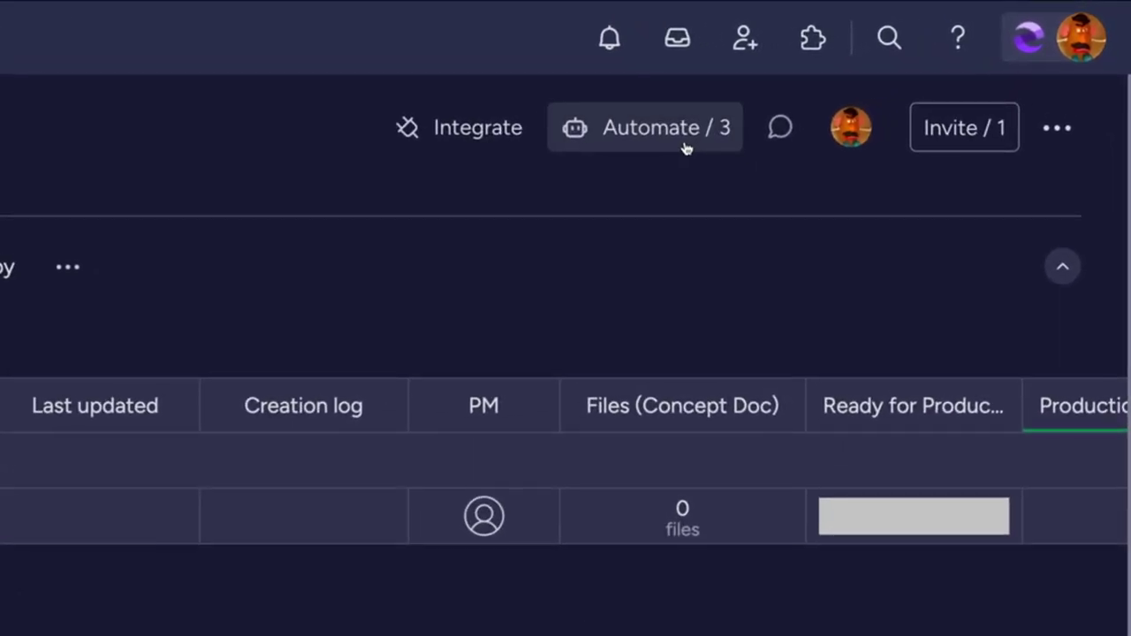
Open the Projects Overview automation center and show its template gallery
left_click(686, 148)
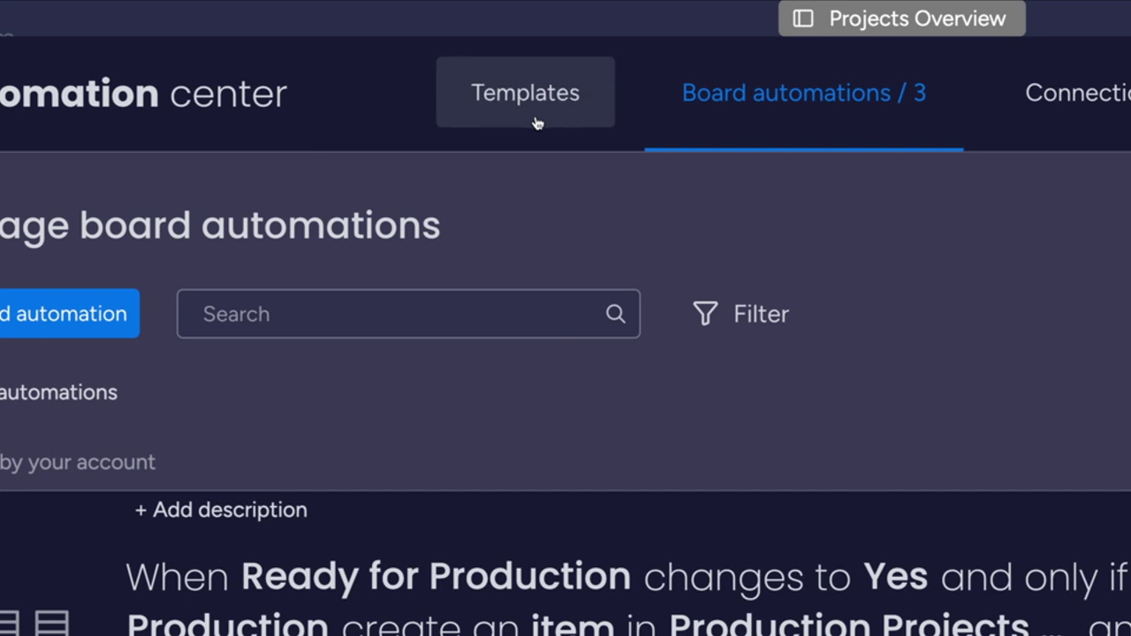
left_click(530, 106)
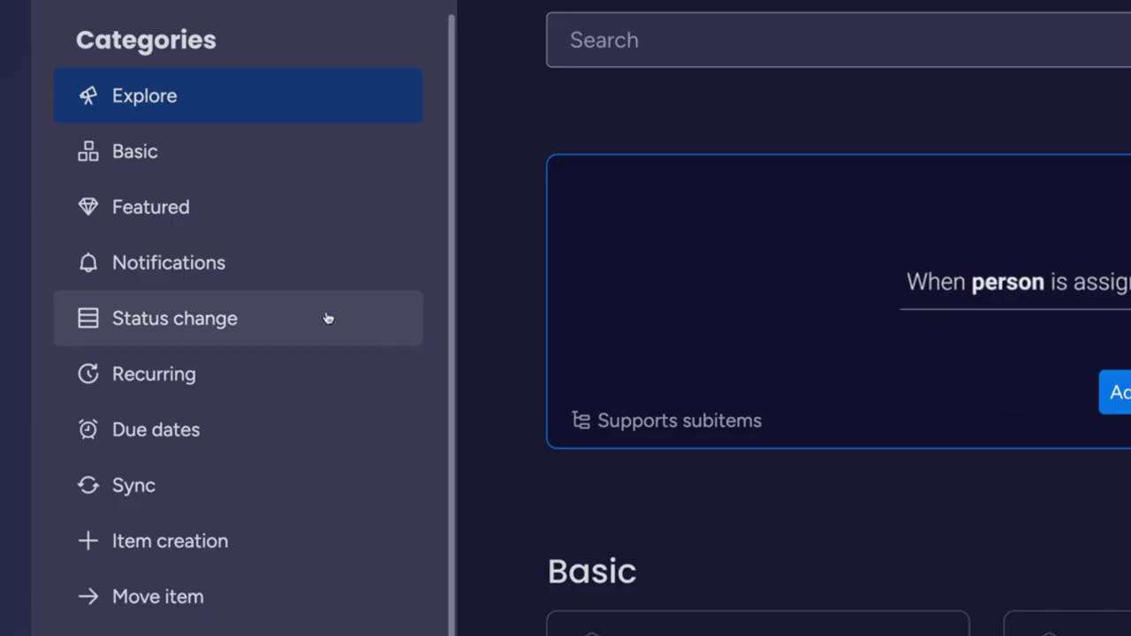
Filter to Status change templates and search the templates for 'status group'
left_click(327, 318)
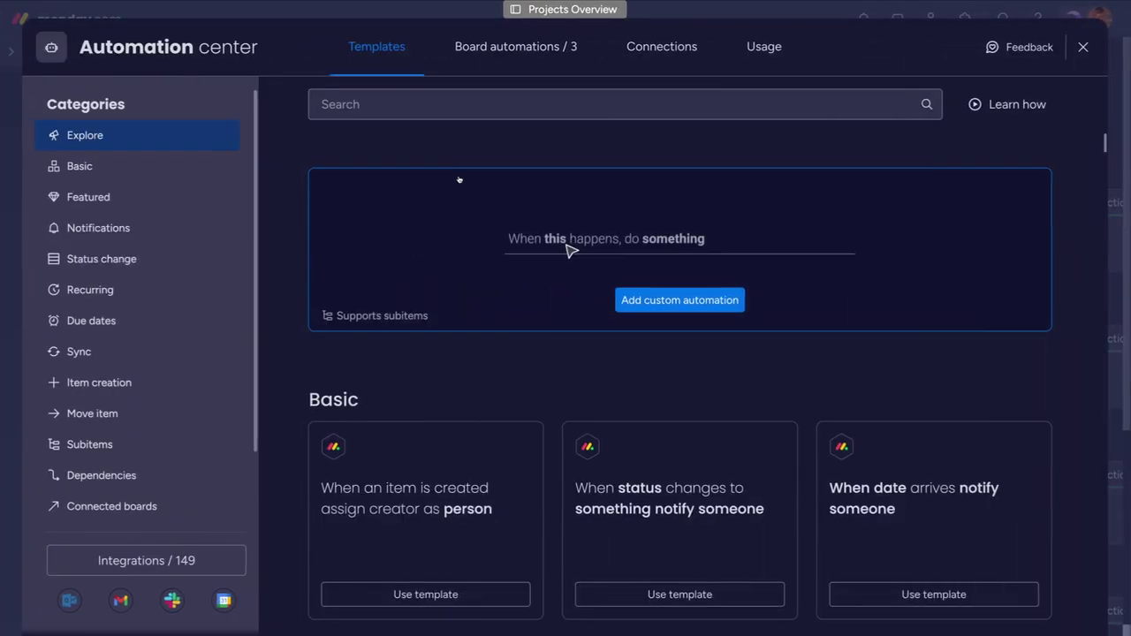
left_click(560, 108)
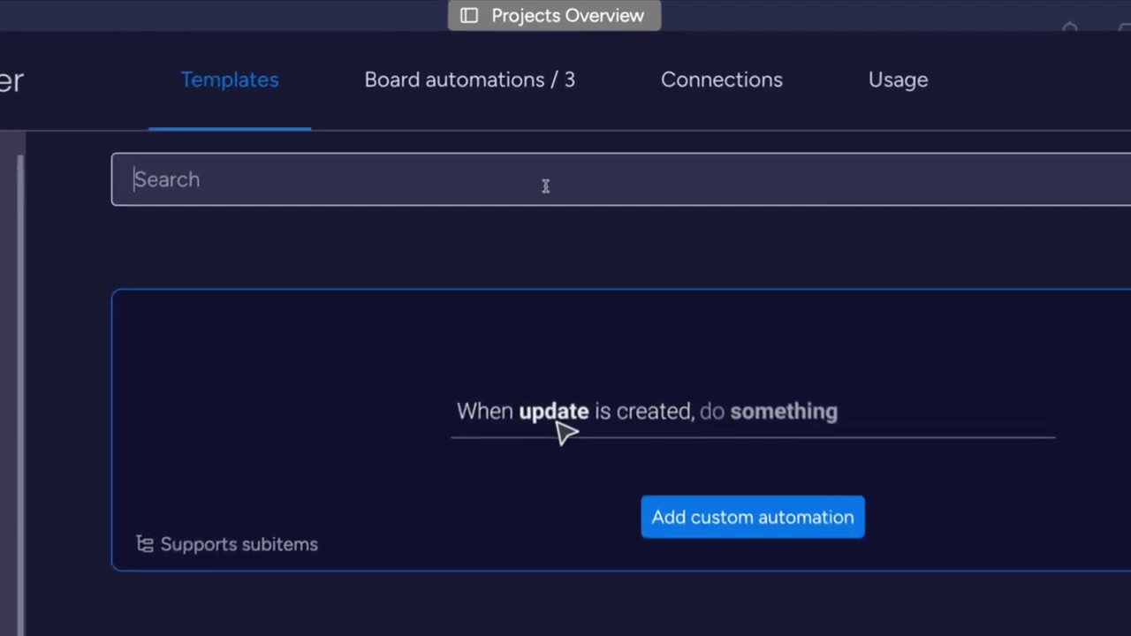
type("status")
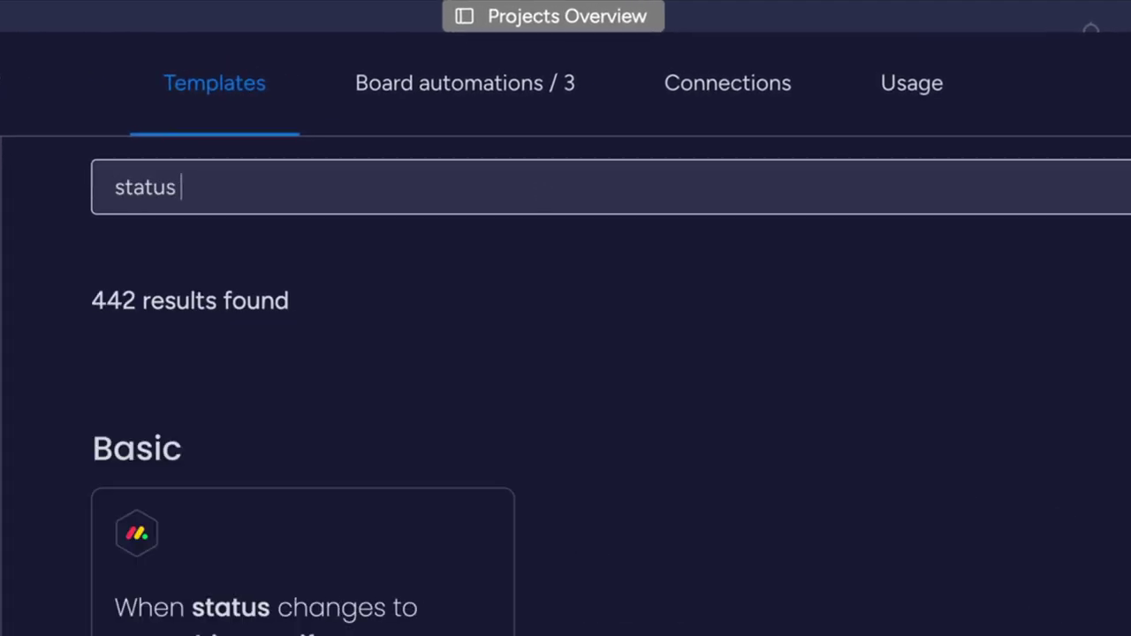
type(" group")
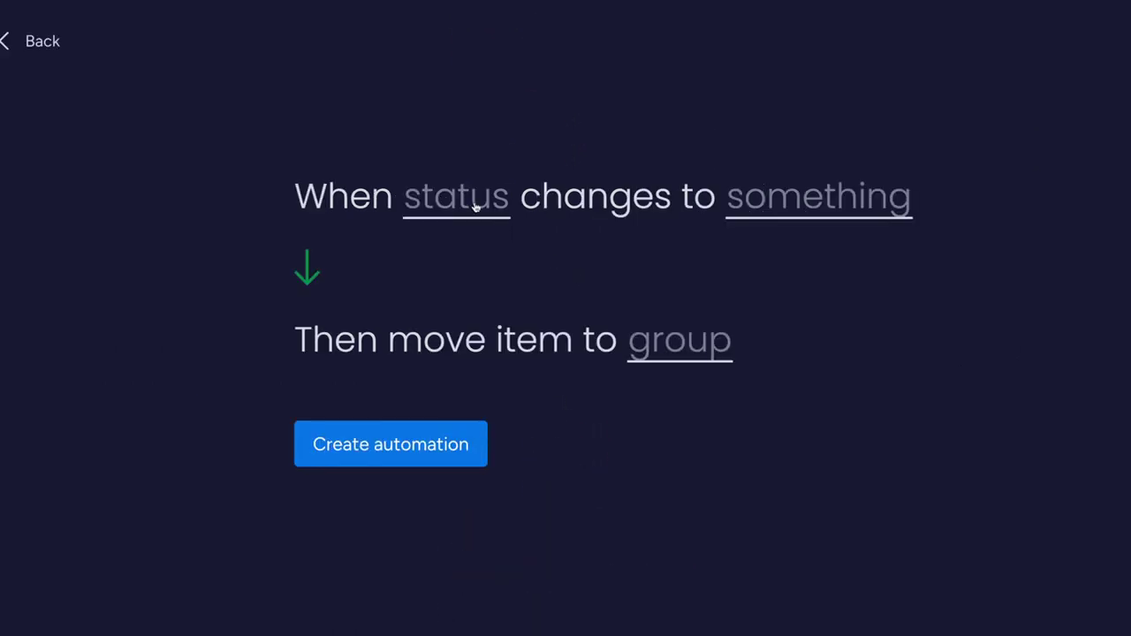
Set the recipe trigger to Project Status changing to Production
left_click(476, 207)
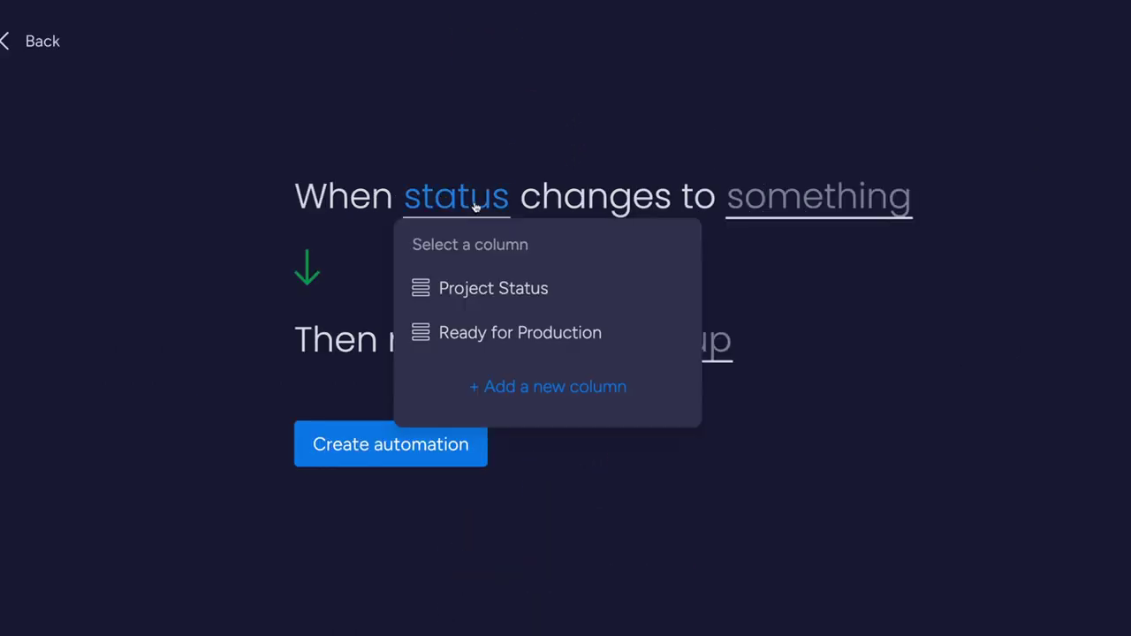
left_click(587, 292)
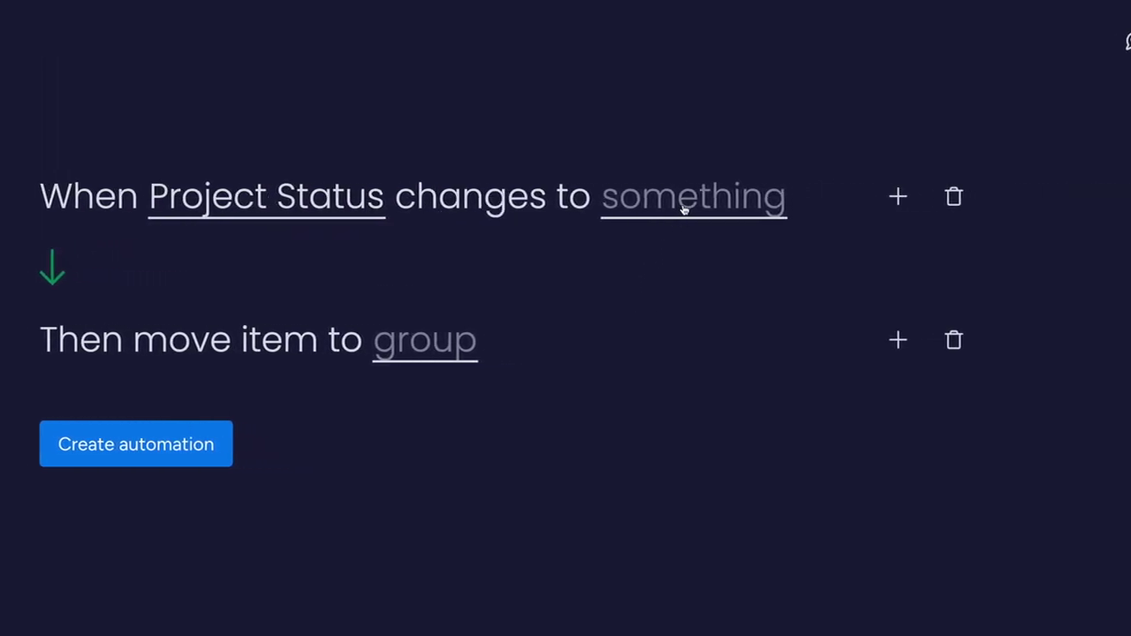
left_click(937, 209)
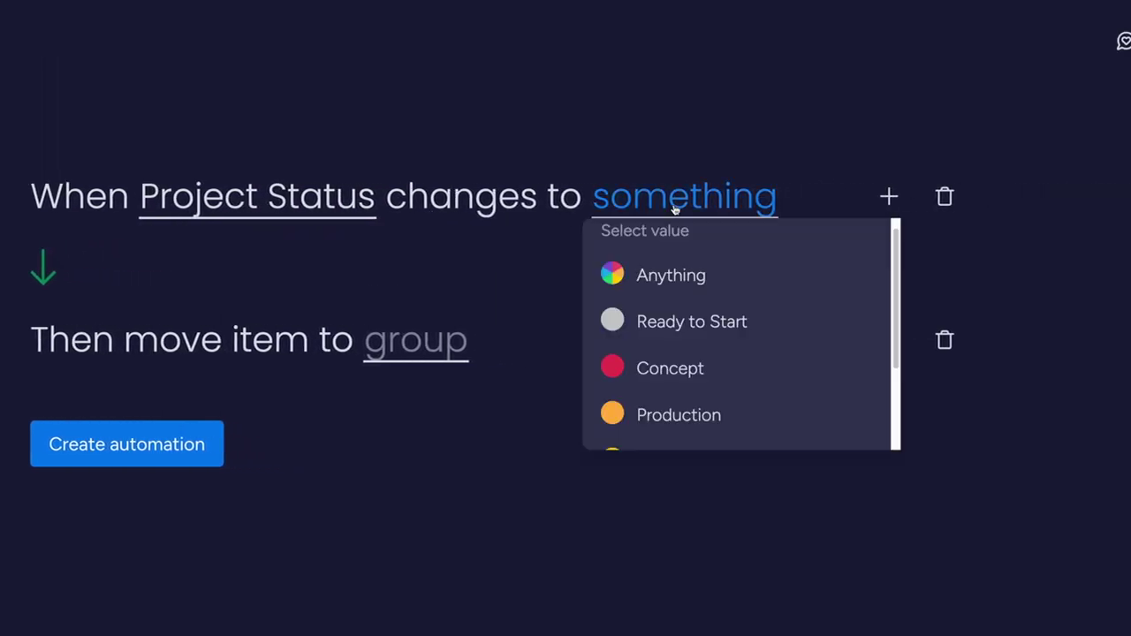
left_click(768, 432)
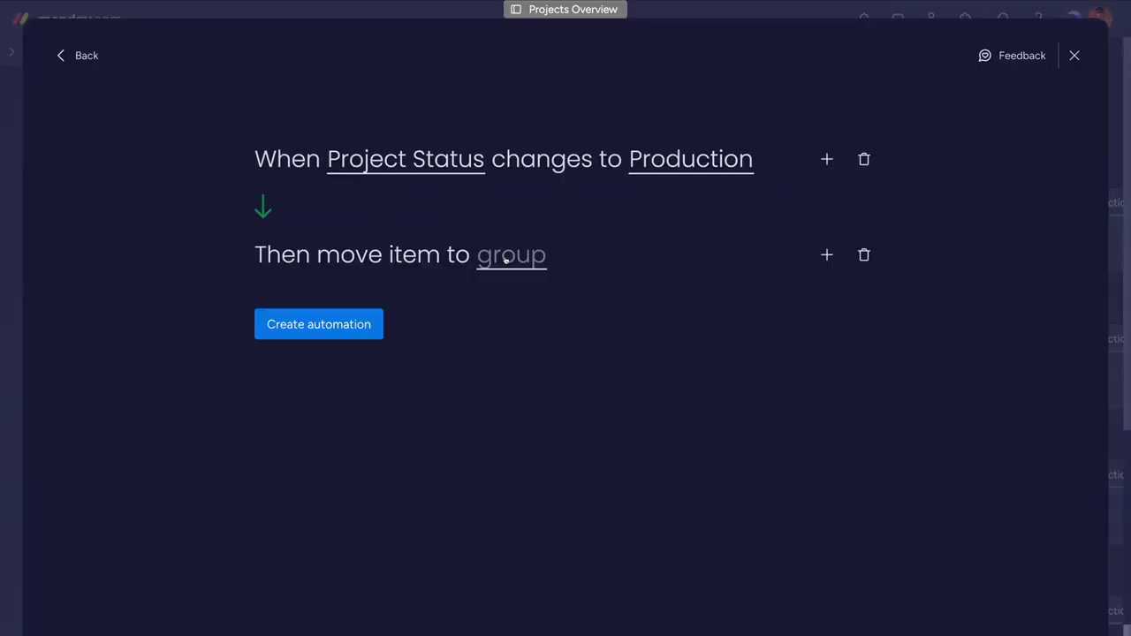
Set the target group to Production, then test it by setting Team Green Web Project to Production
left_click(506, 258)
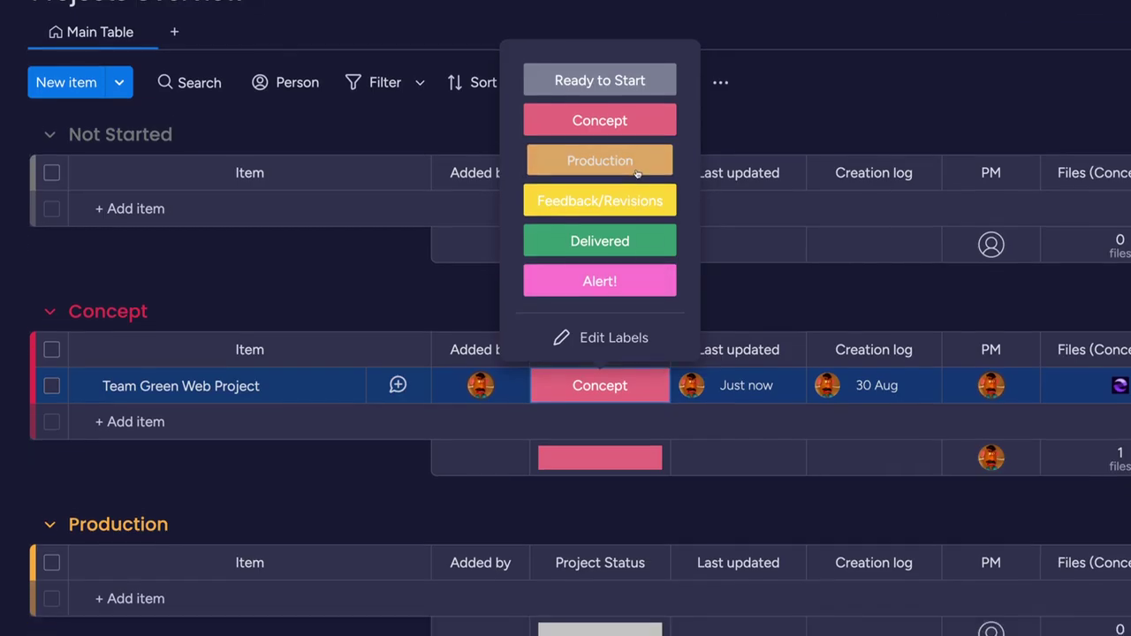
left_click(637, 182)
scroll(619, 132, "down", 3)
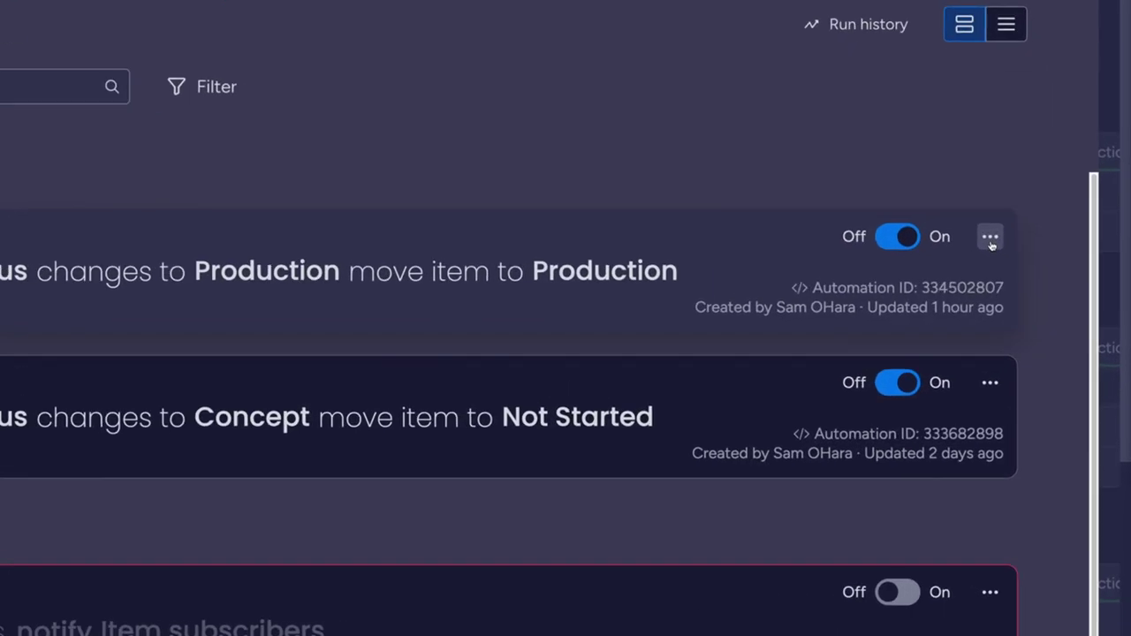
left_click(1031, 264)
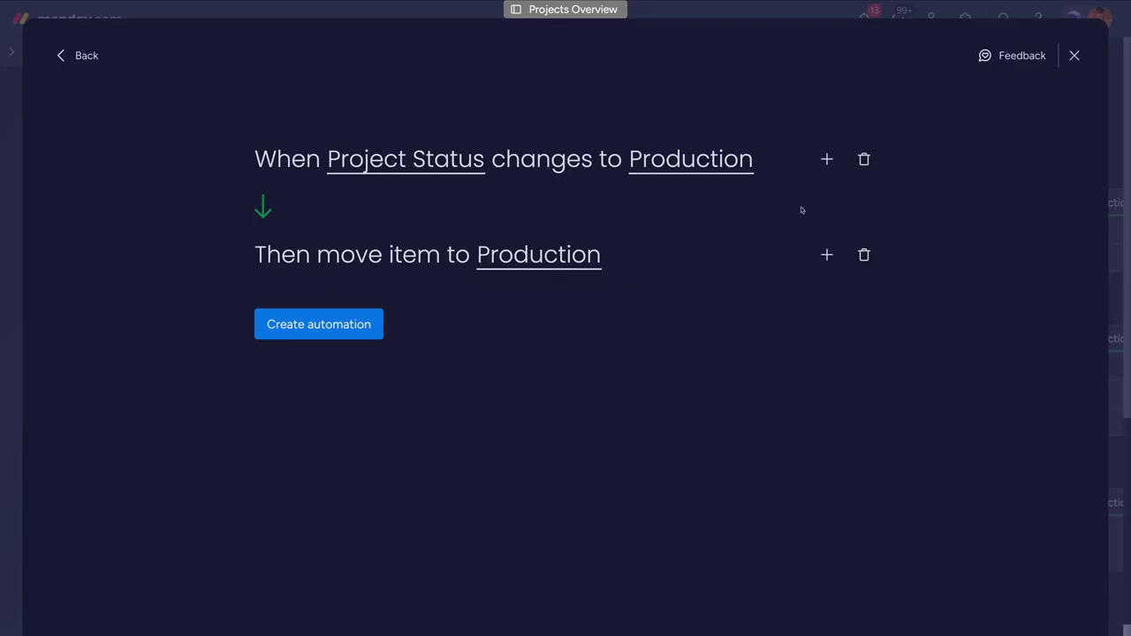
Add conditions on Files (Concept Doc) being not empty and on the PM column
left_click(828, 162)
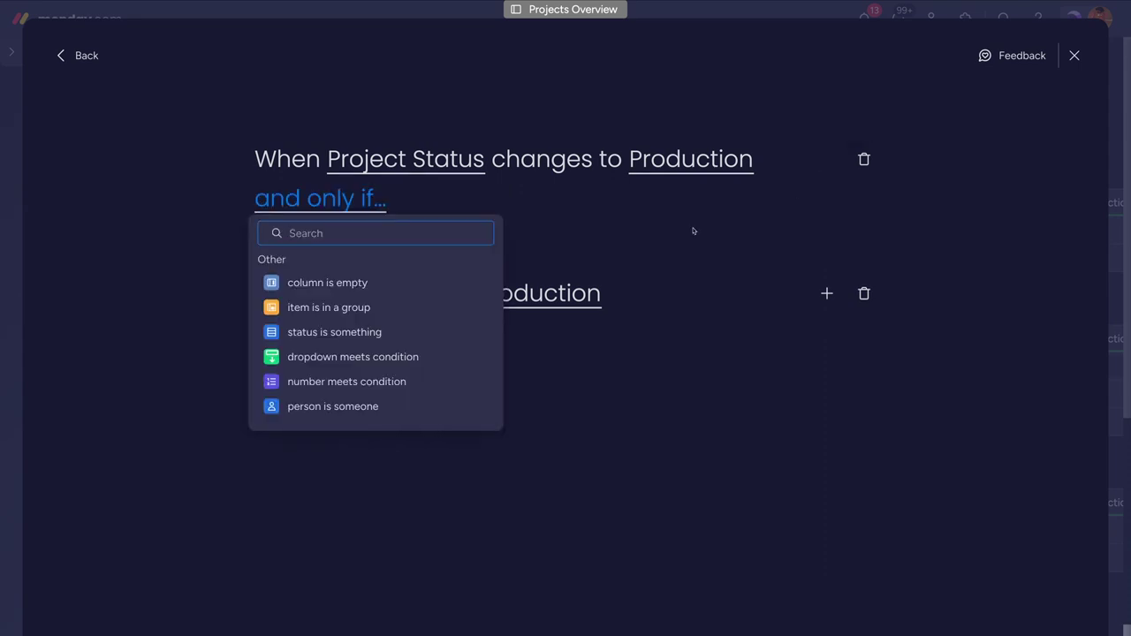
left_click(469, 276)
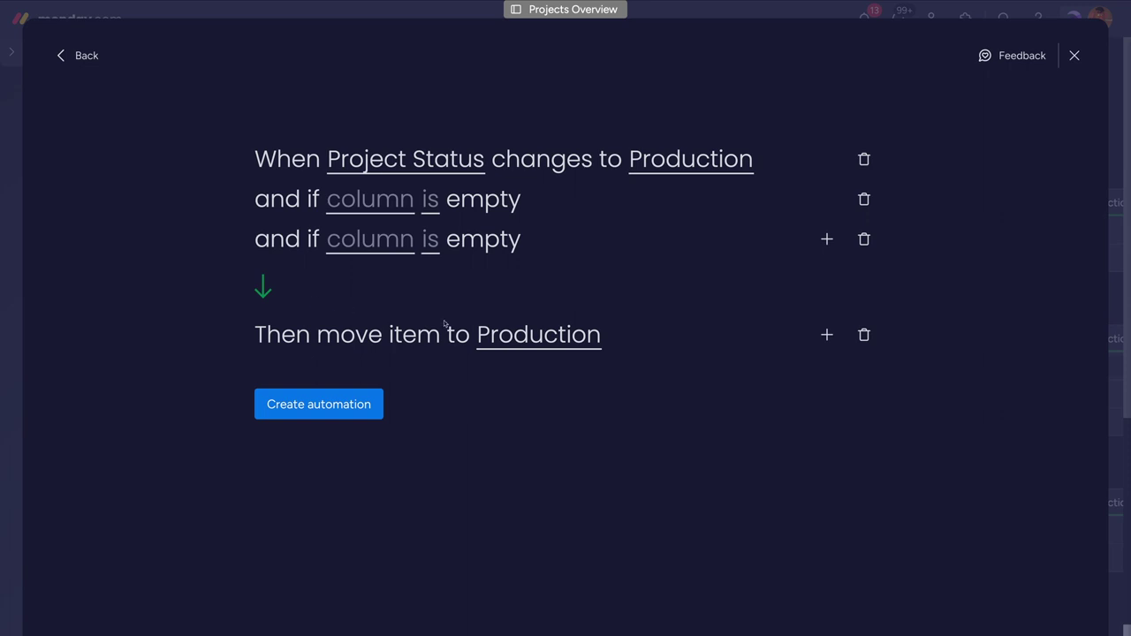
left_click(348, 203)
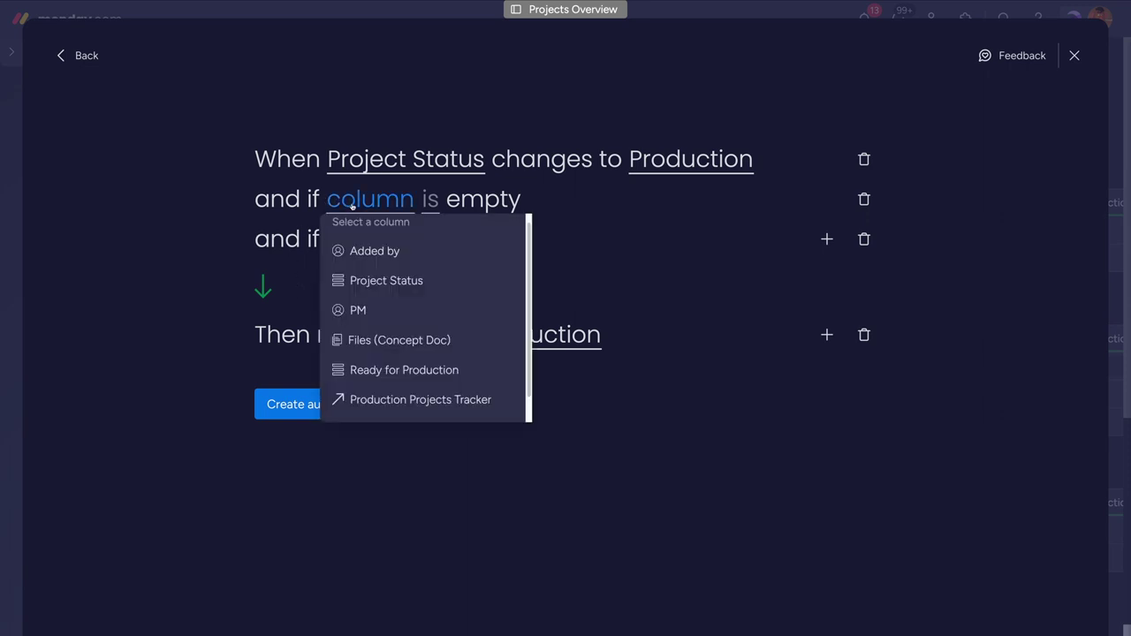
left_click(465, 340)
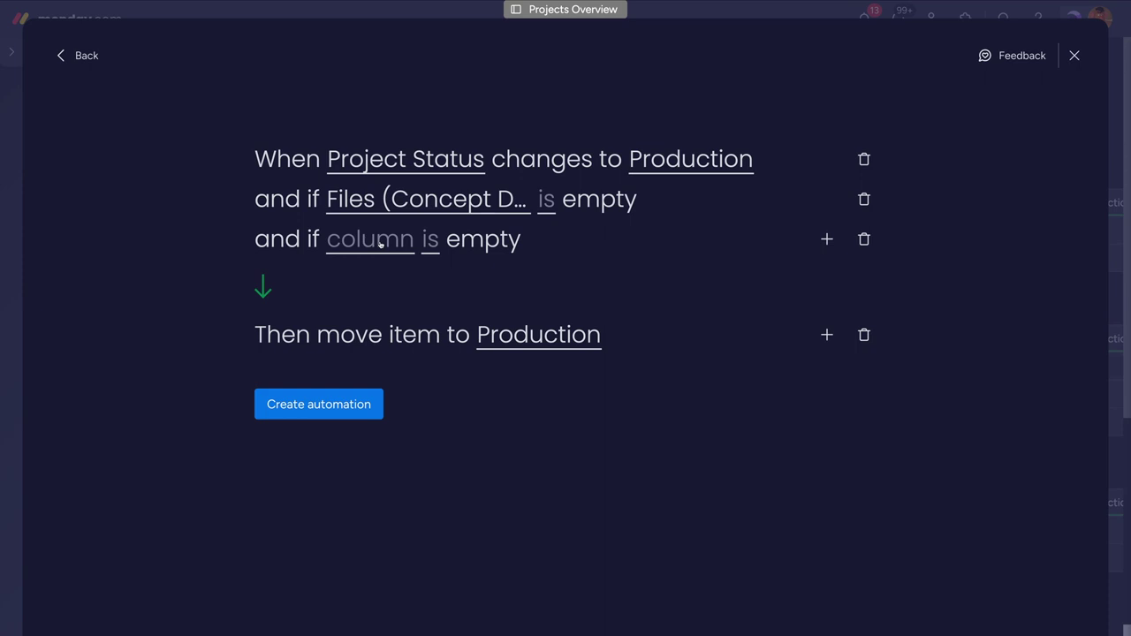
left_click(381, 244)
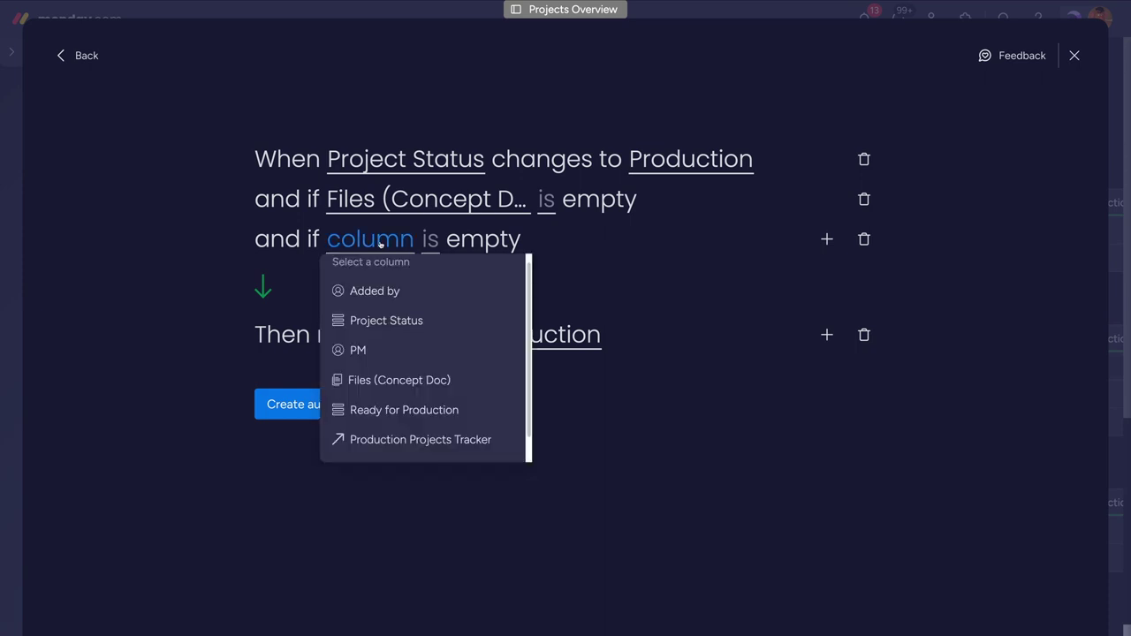
left_click(425, 349)
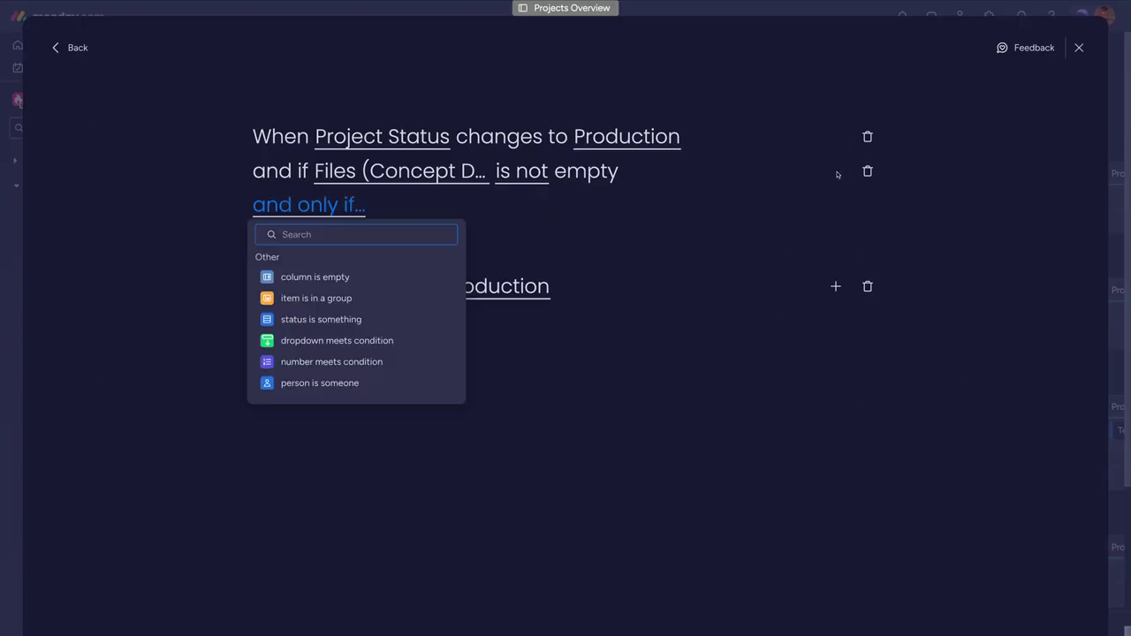
Require a specific team member to be assigned as the person
left_click(400, 389)
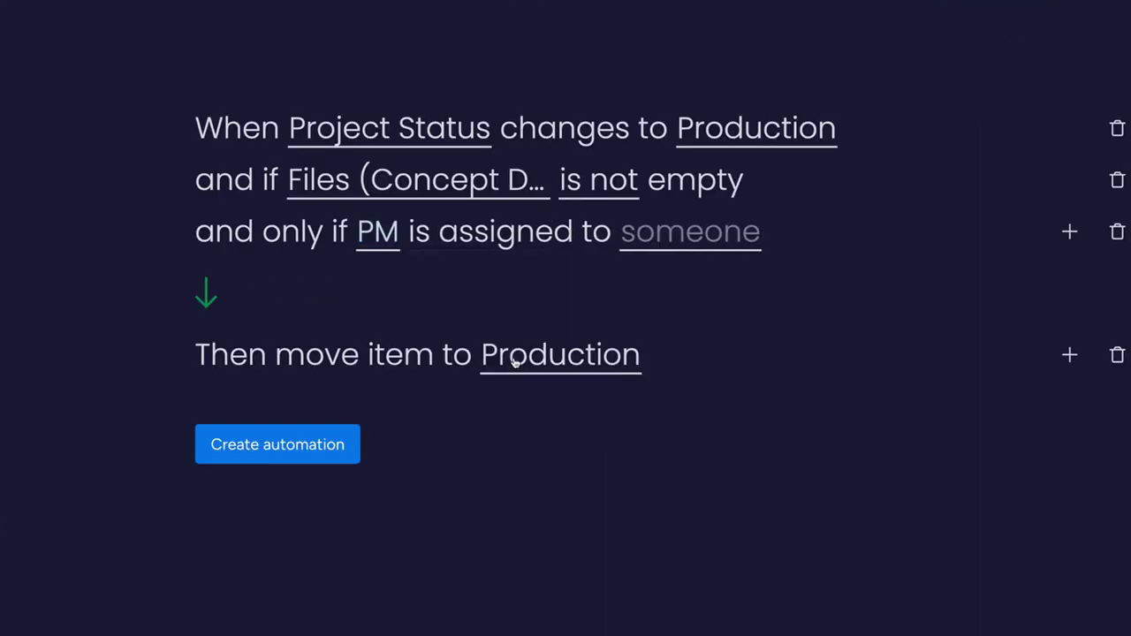
left_click(721, 244)
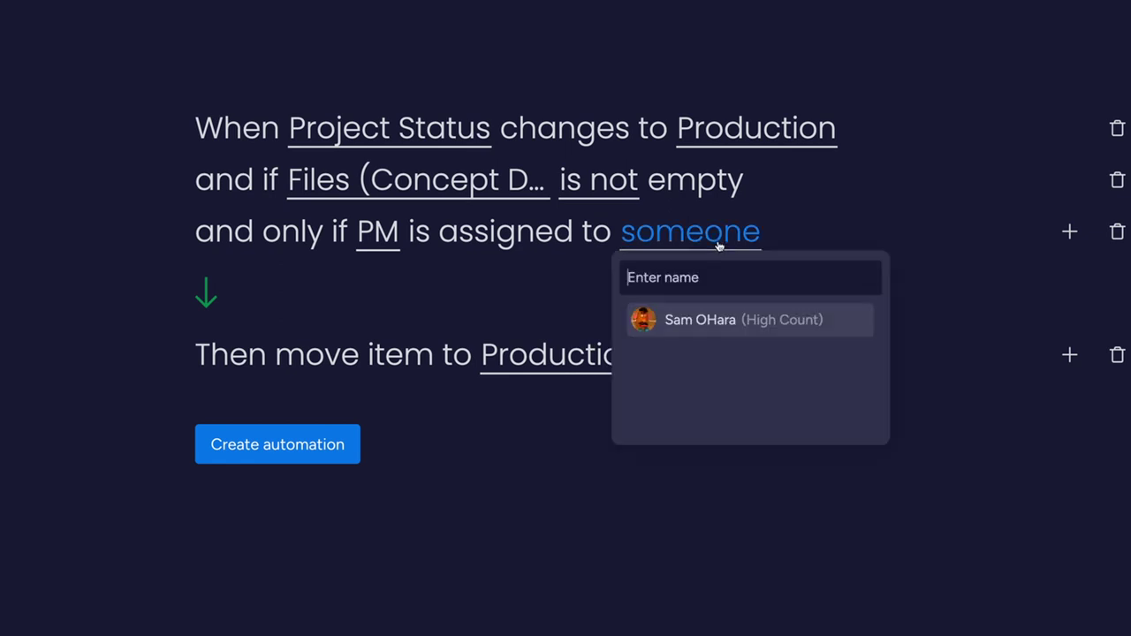
left_click(838, 335)
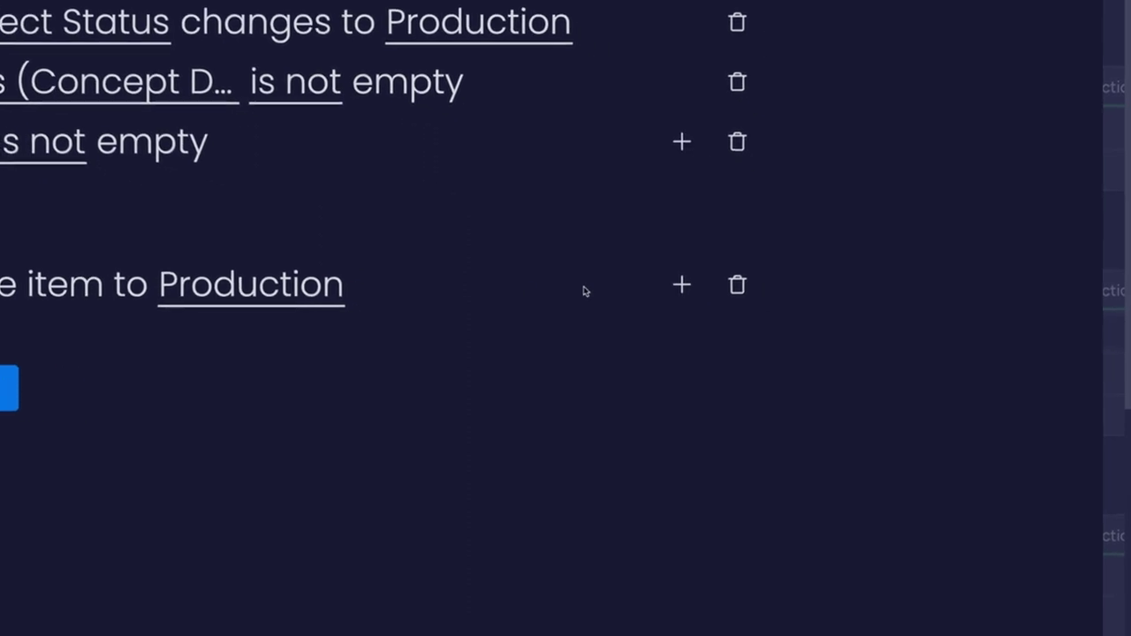
Add a second action setting Ready for Production to Yes
left_click(758, 311)
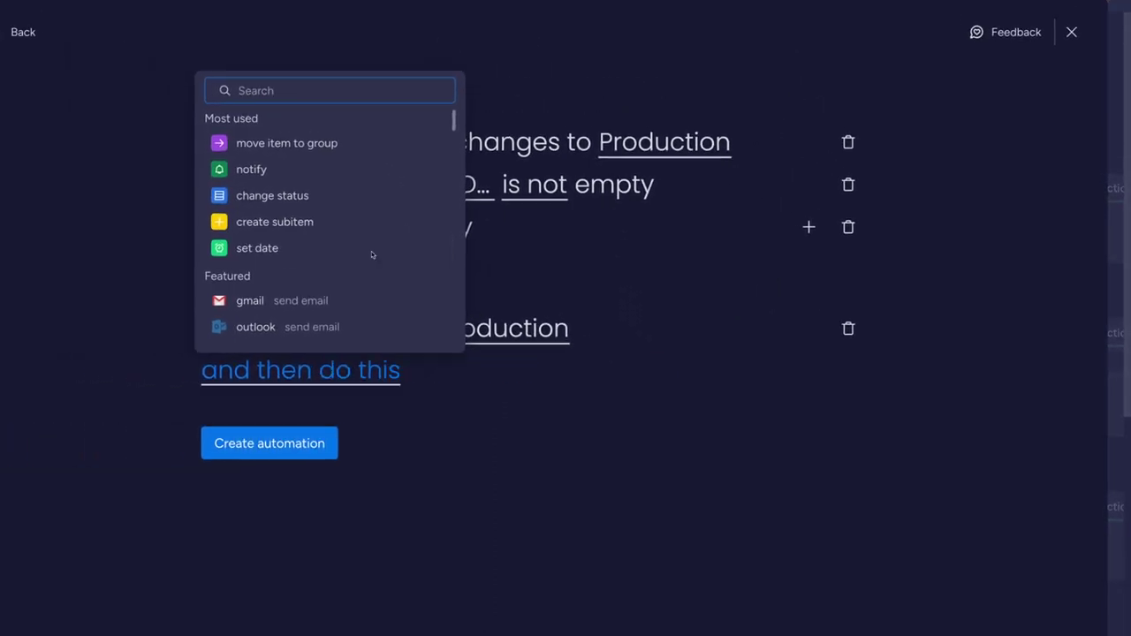
left_click(40, 111)
left_click(450, 387)
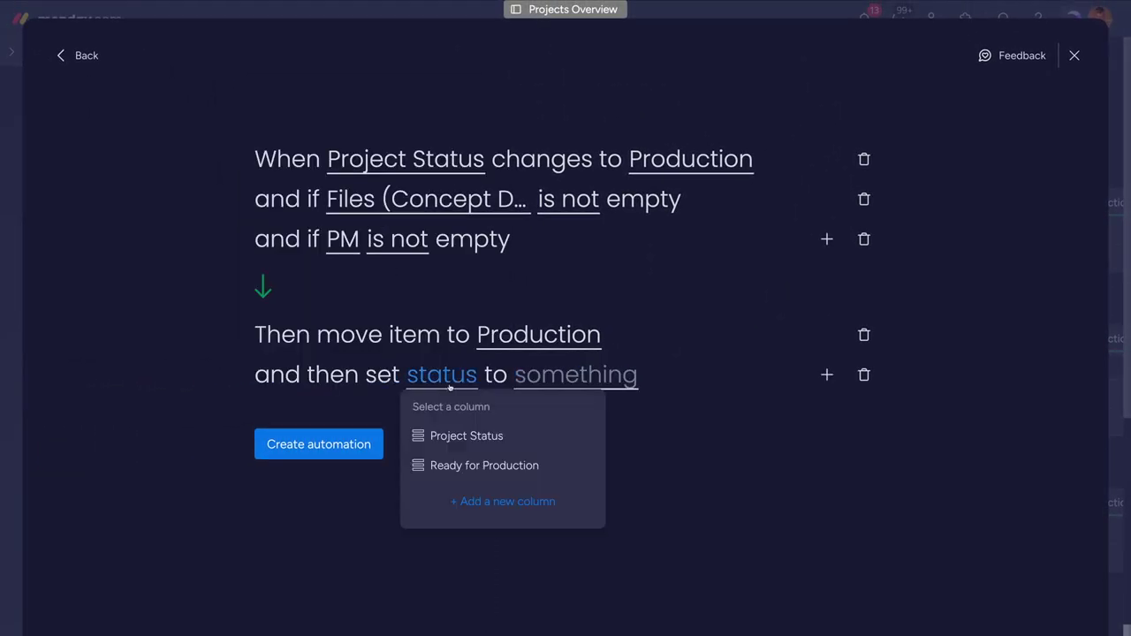
left_click(540, 461)
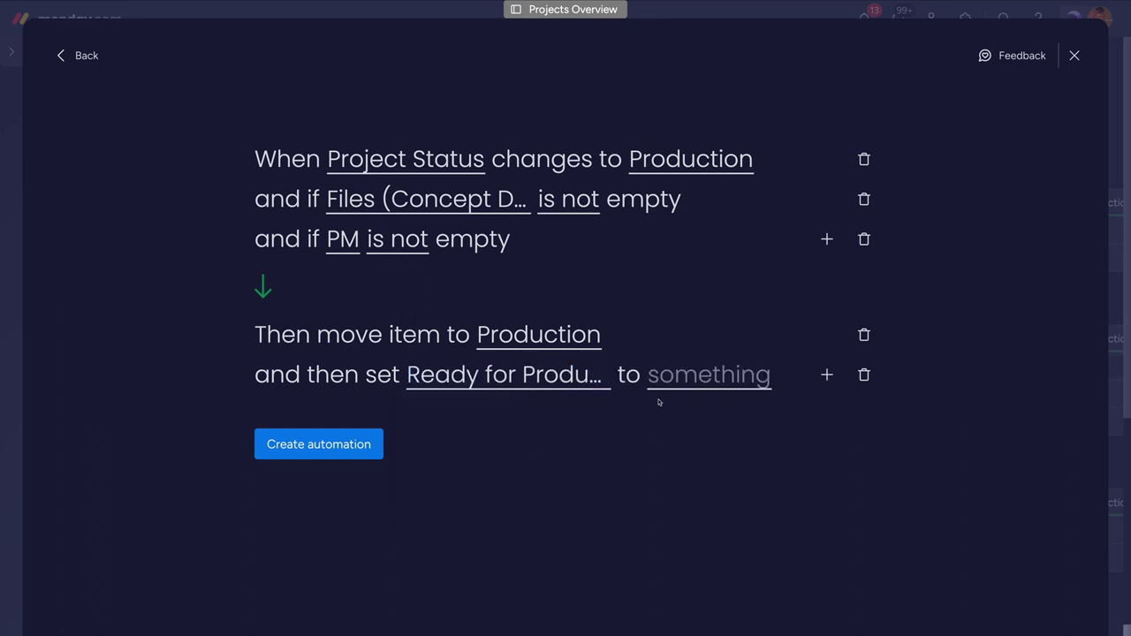
left_click(679, 381)
left_click(727, 434)
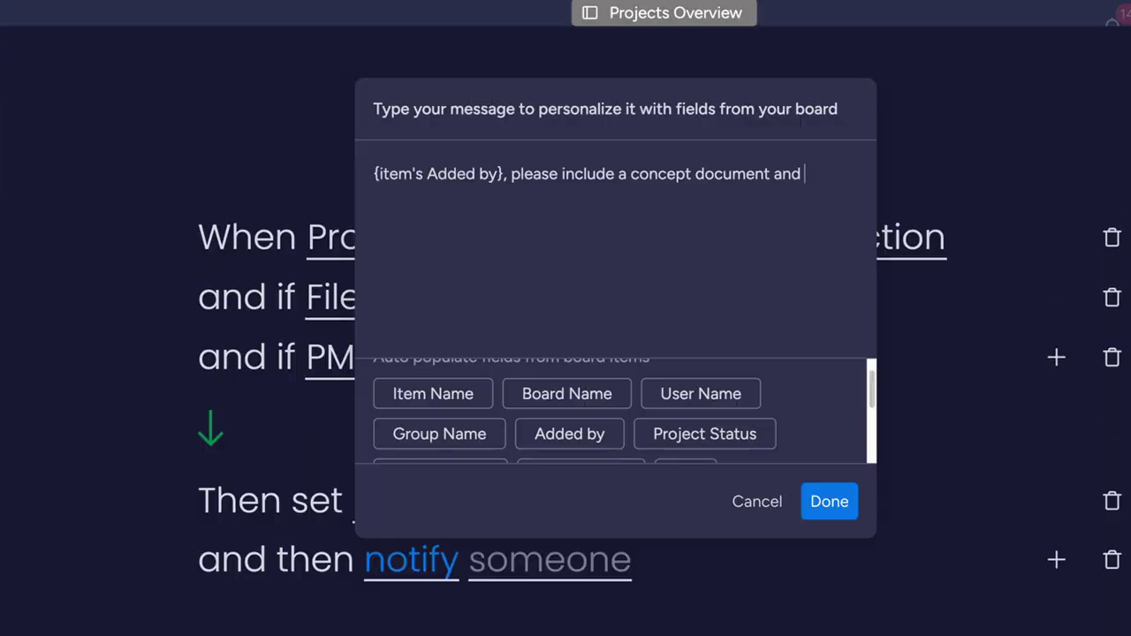
Write the message 'PM for Project [Item Name] before moving to Production!' and confirm it
type("PM for Project")
left_click(421, 397)
type("before moving to Production!")
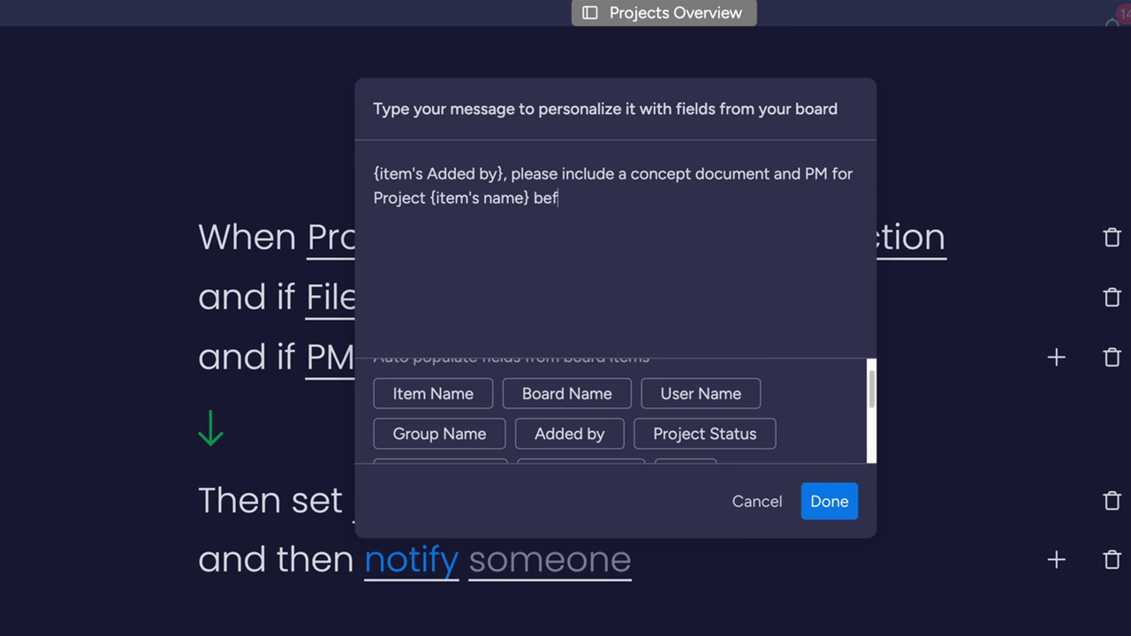
left_click(829, 502)
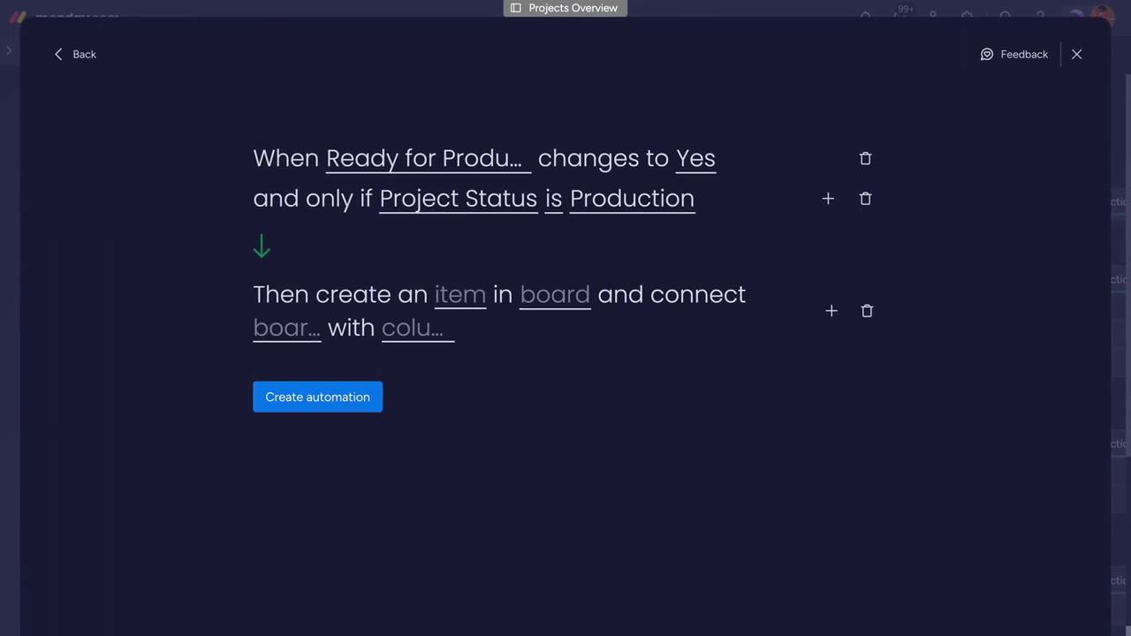
Create the new item on the Production Projects Tracker board and confirm the column mapping
left_click(456, 296)
left_click(177, 343)
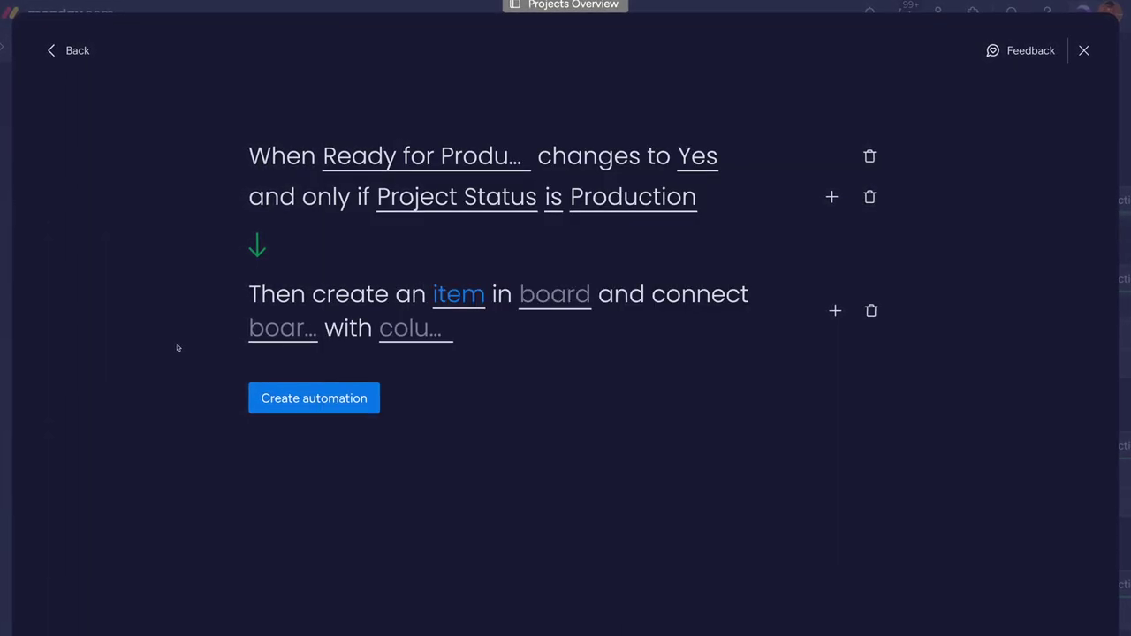
left_click(572, 310)
type("production")
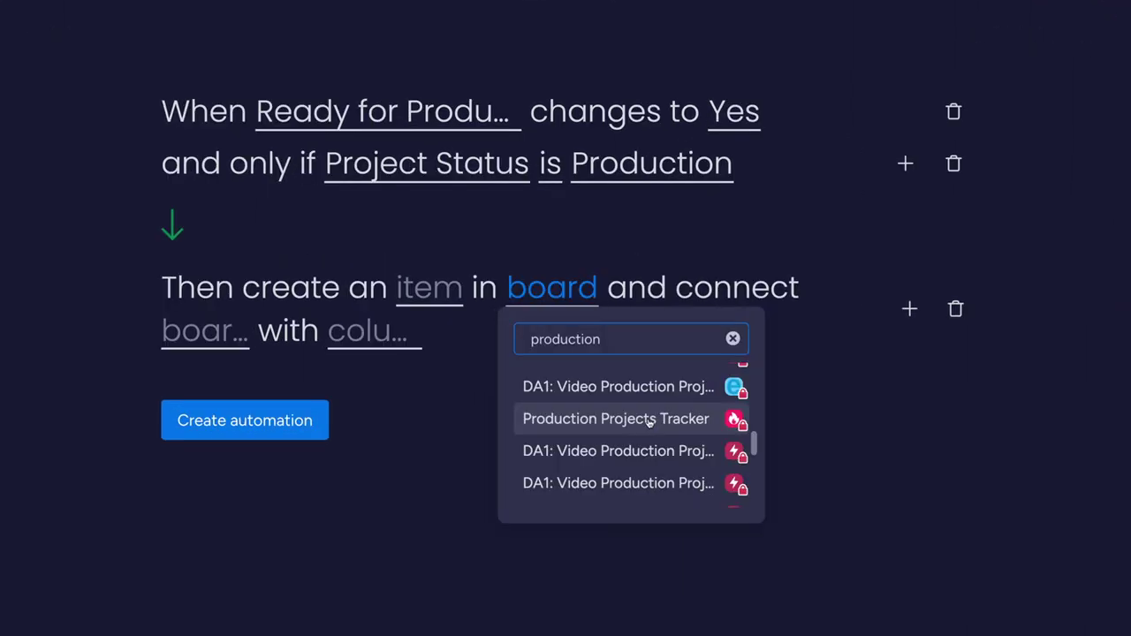
left_click(630, 396)
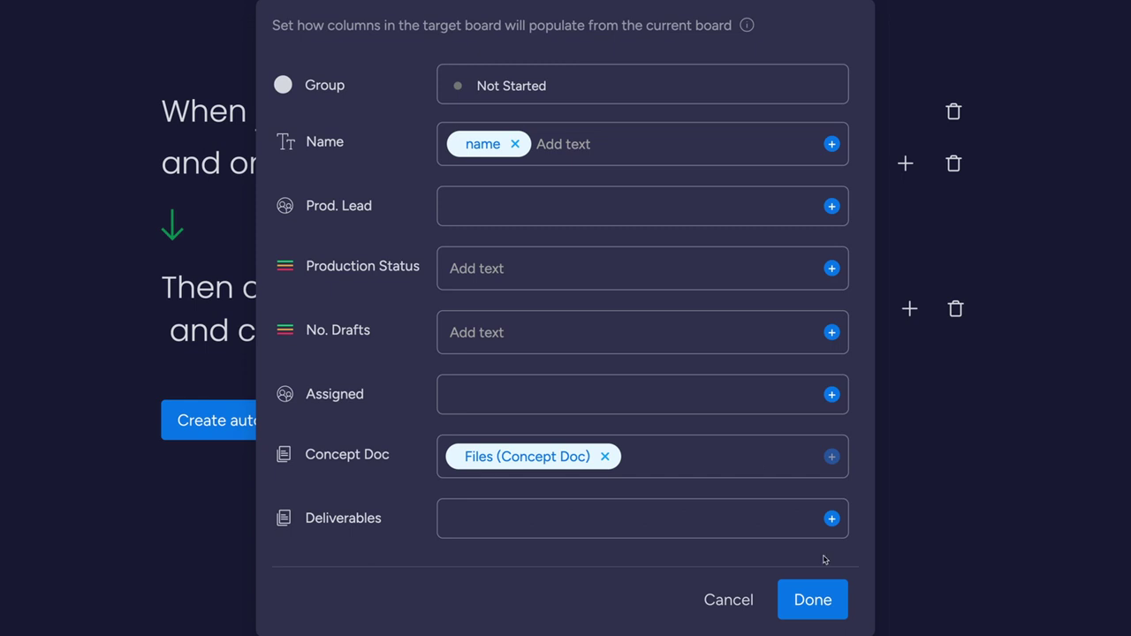
left_click(825, 601)
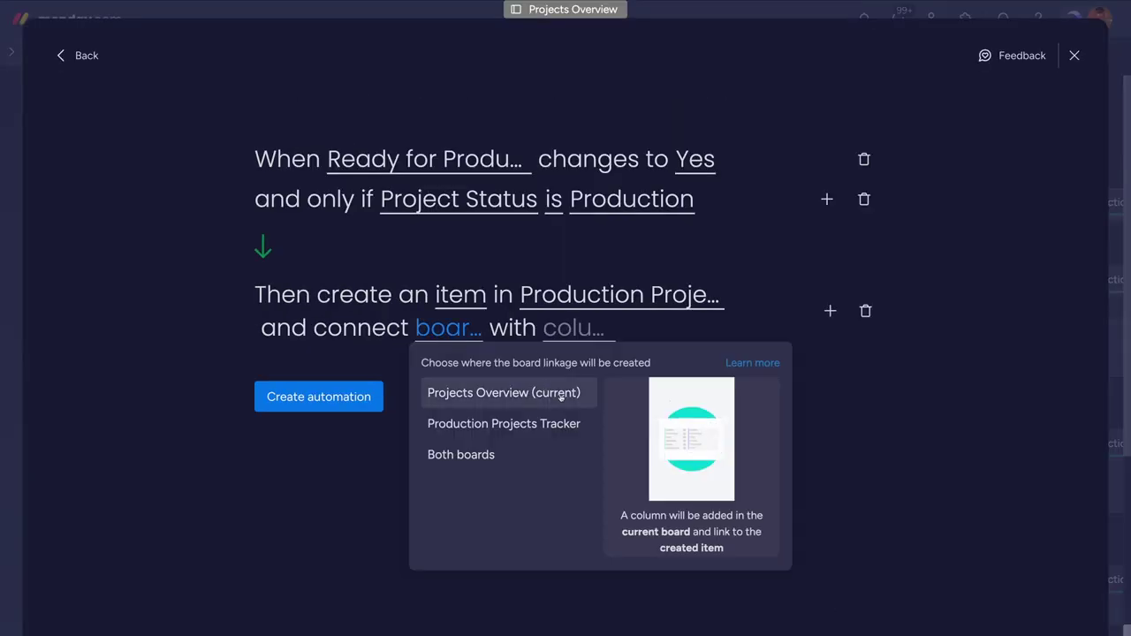
Link Projects Overview to Production Projects Tracker, save the automation, and test with a project set to Production
left_click(473, 413)
left_click(575, 331)
left_click(674, 389)
left_click(378, 399)
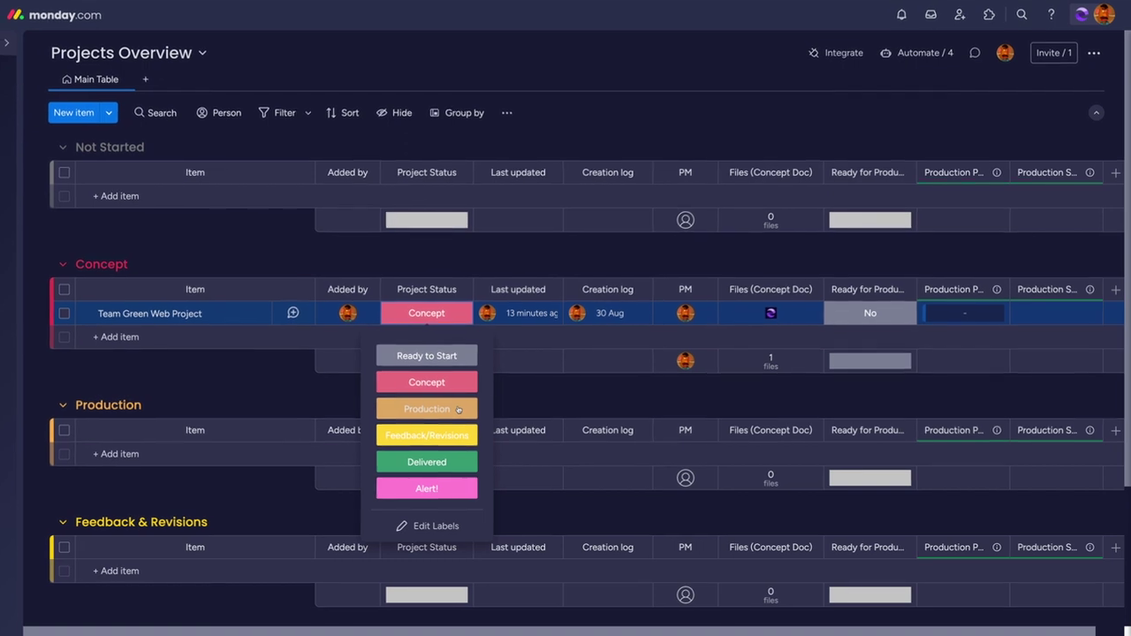
left_click(458, 410)
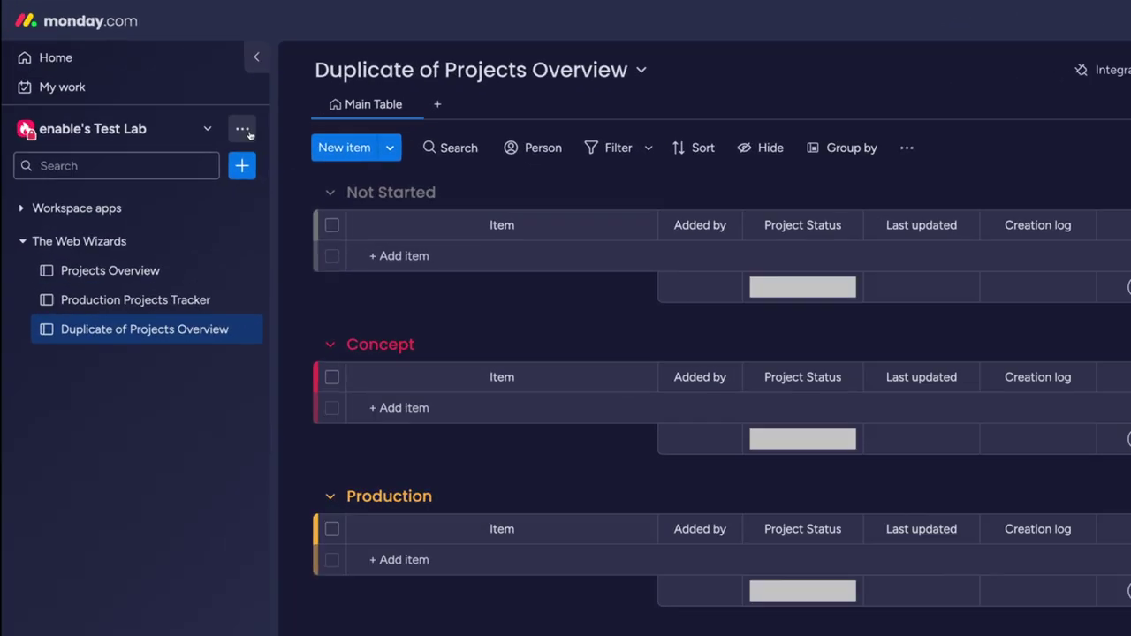
Start a new closed workspace named Testing Automations
left_click(185, 99)
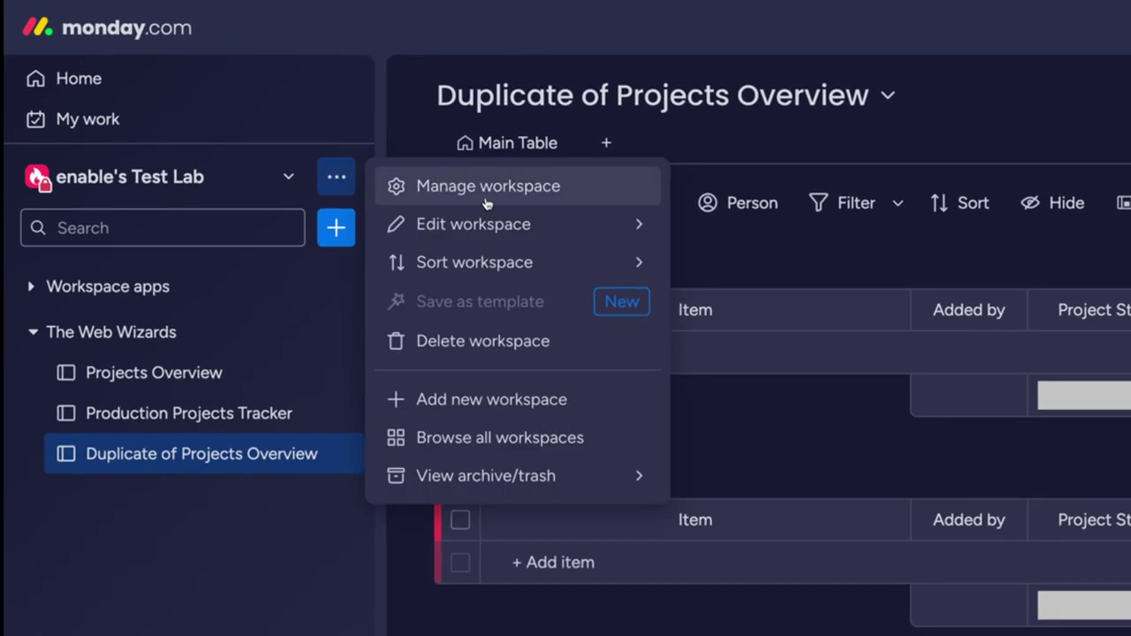
left_click(588, 405)
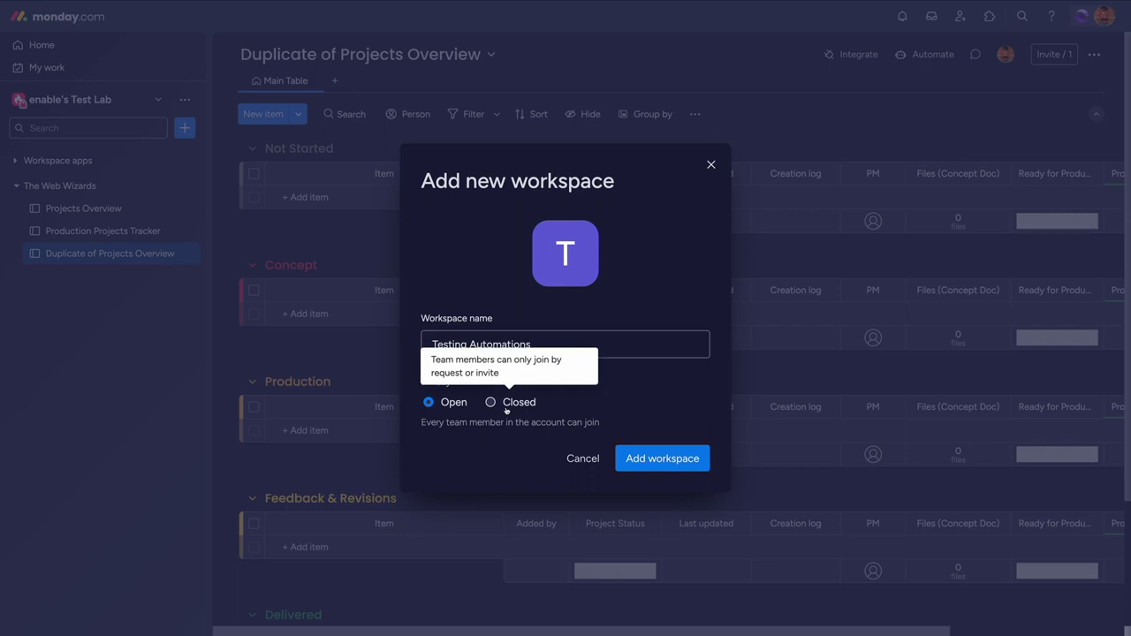
left_click(491, 402)
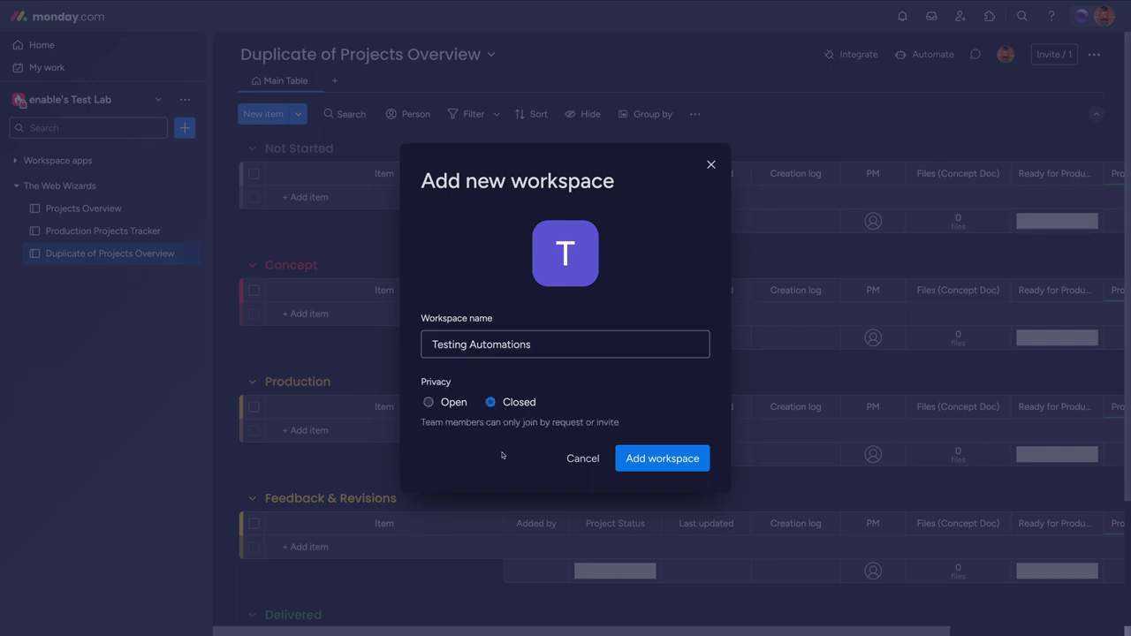